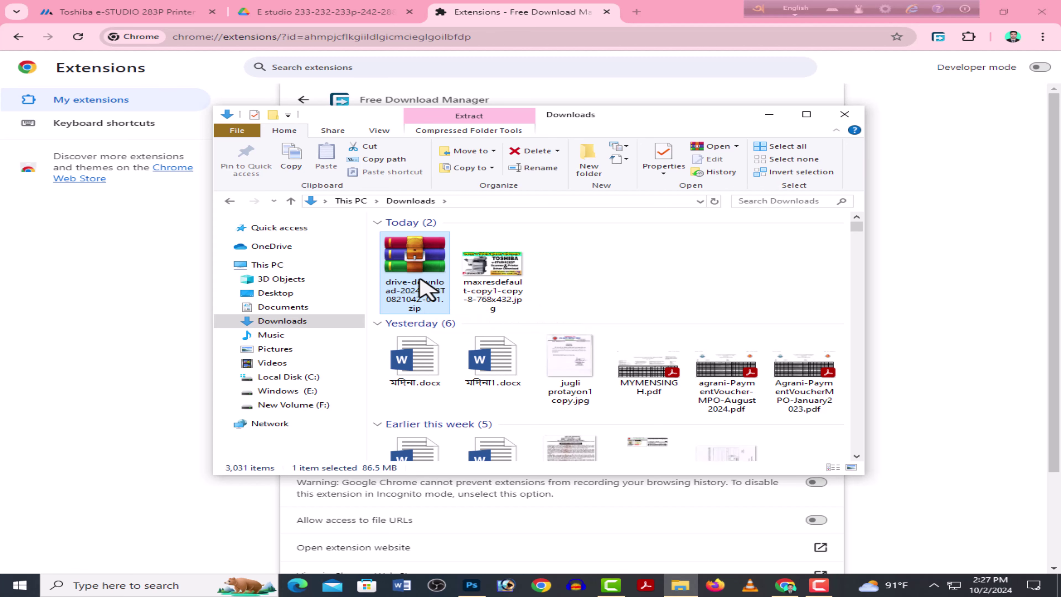
# Open the downloaded drive-download zip, then the E studio 233-232 RAR archive inside it and the folder that archive contains
pyautogui.doubleClick(422, 288)
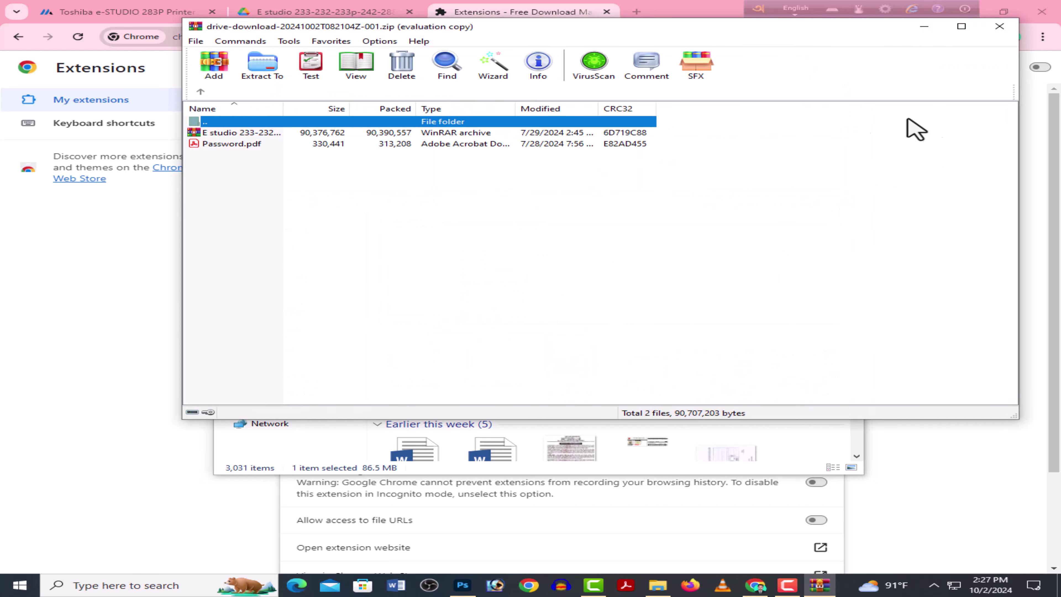
pyautogui.click(699, 228)
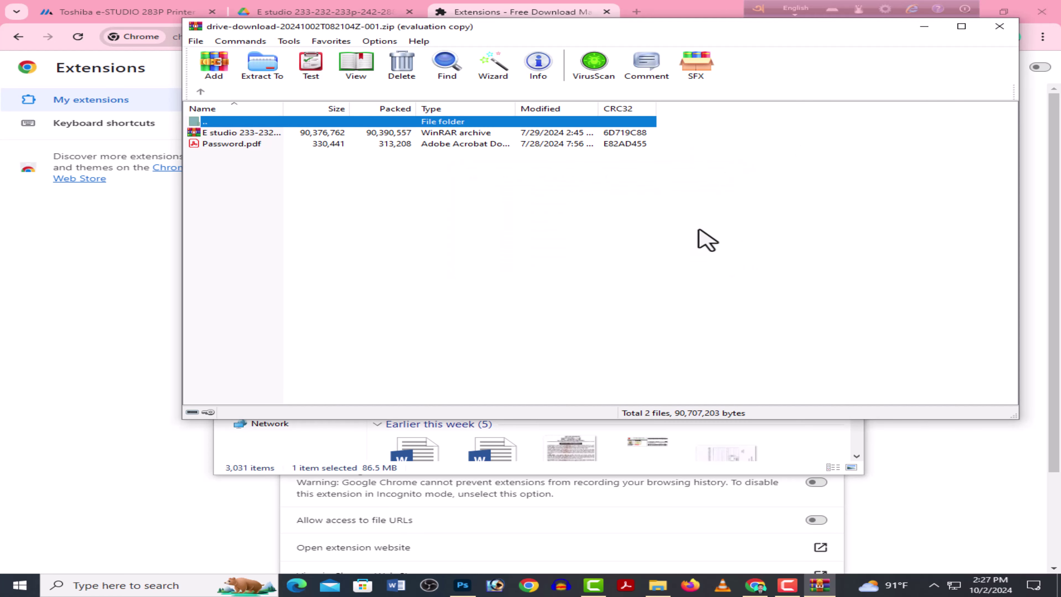
pyautogui.click(279, 133)
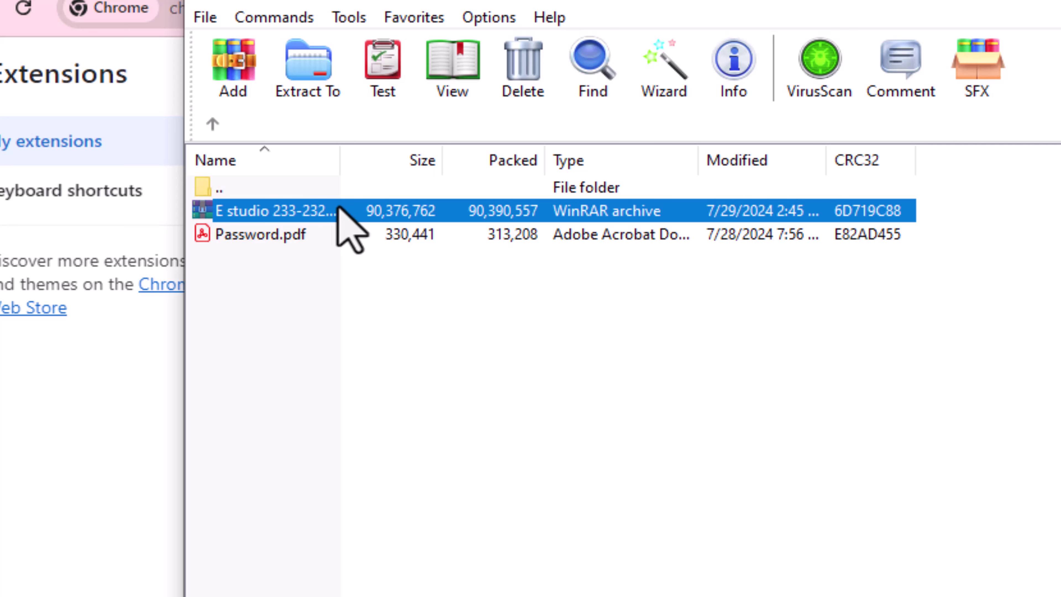
pyautogui.click(287, 236)
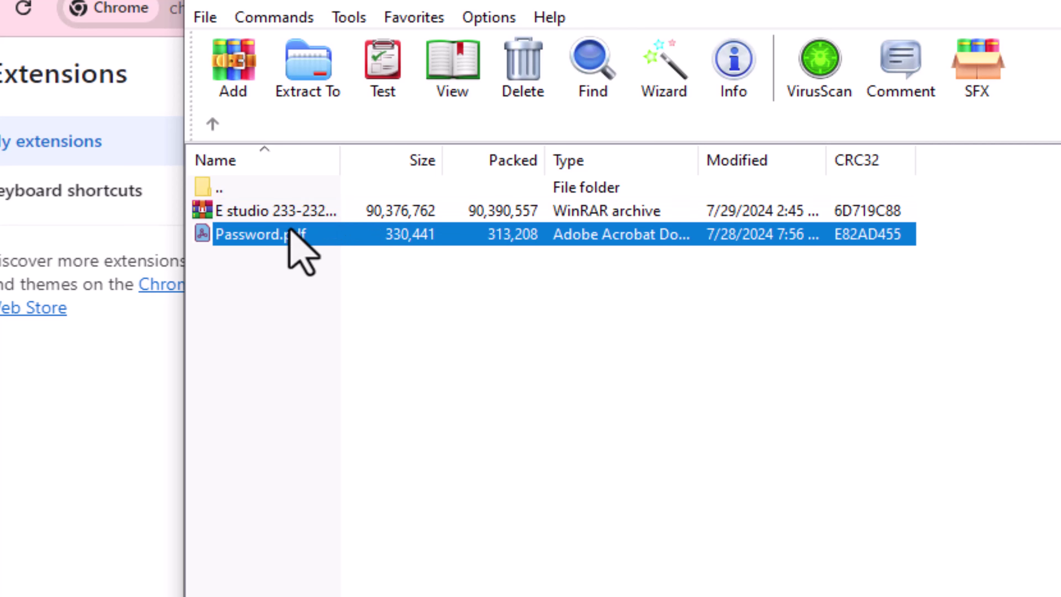
pyautogui.doubleClick(295, 211)
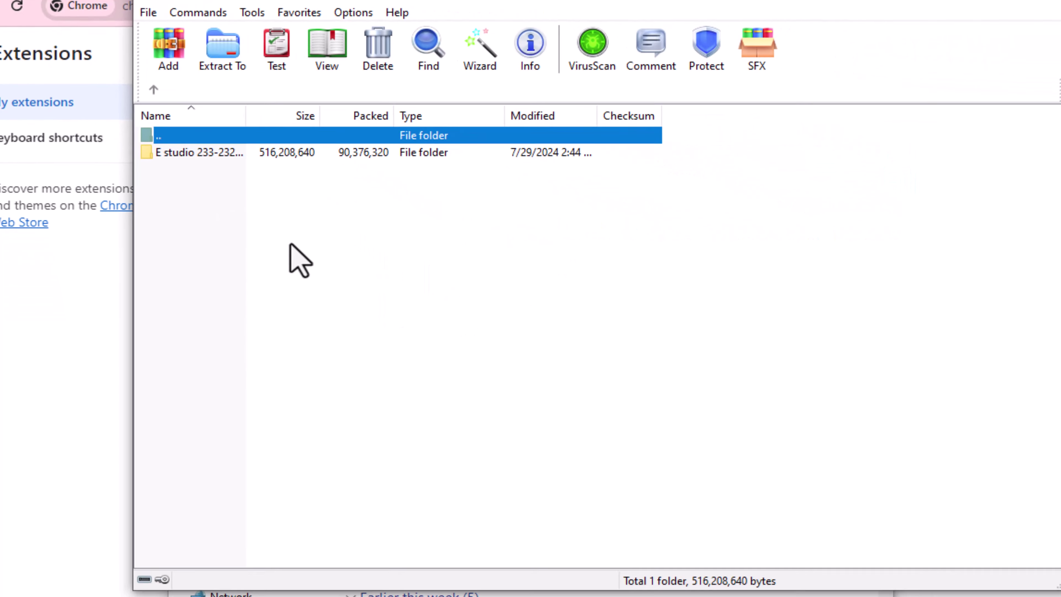
pyautogui.doubleClick(209, 157)
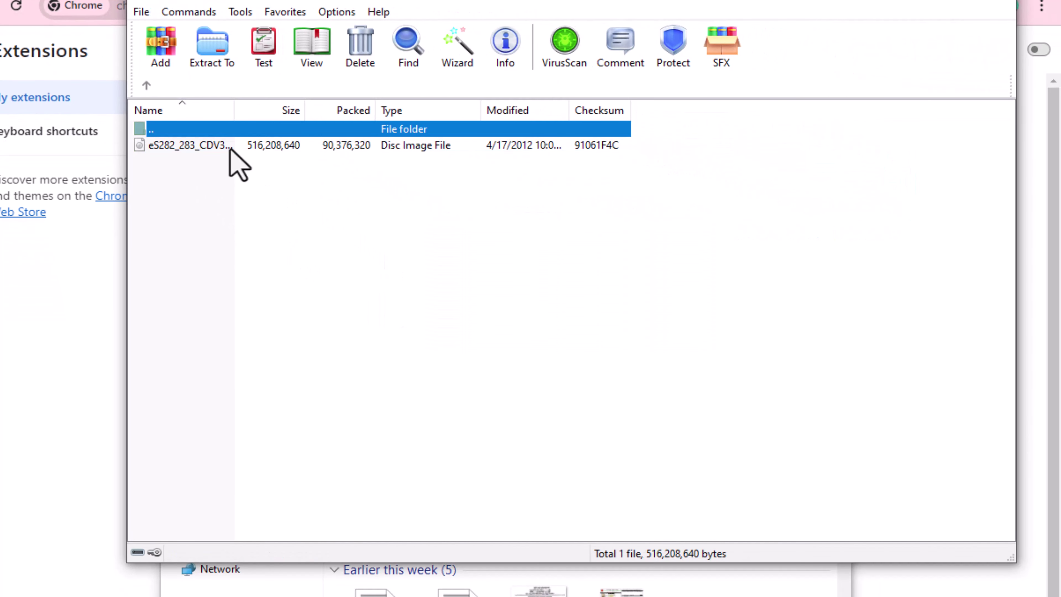
# Open the encrypted eS282_283_CDV3_50_EN_Uty.img disc image, entering the archive password with Show password enabled
pyautogui.doubleClick(197, 147)
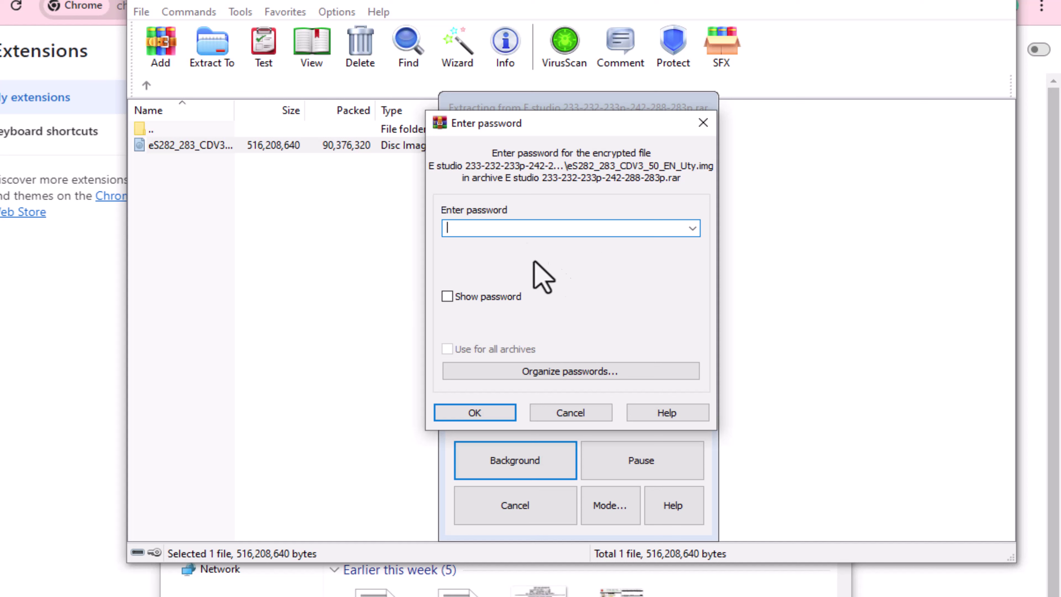
pyautogui.click(553, 227)
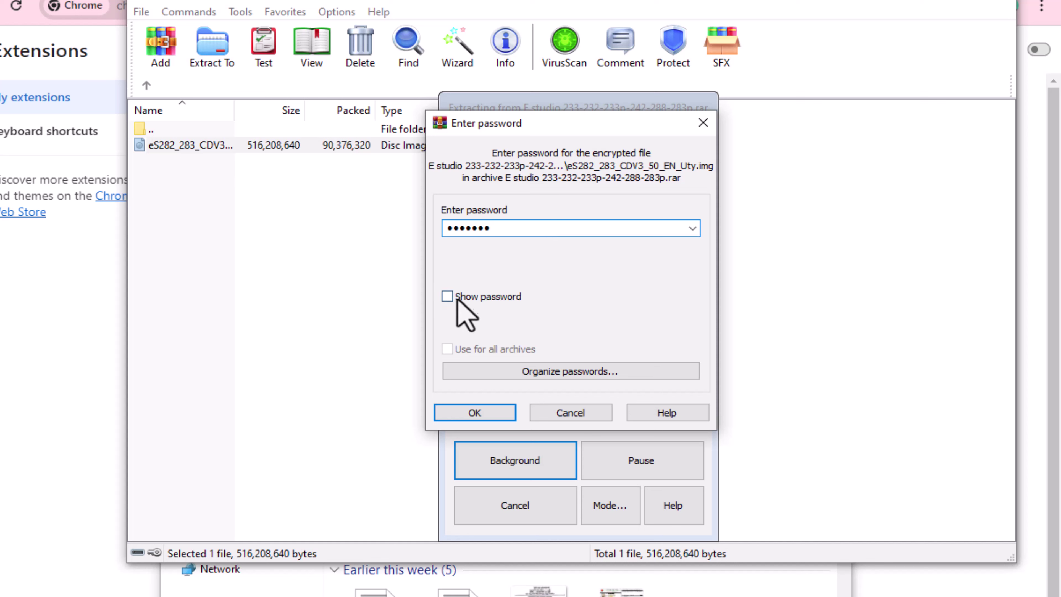
pyautogui.click(447, 296)
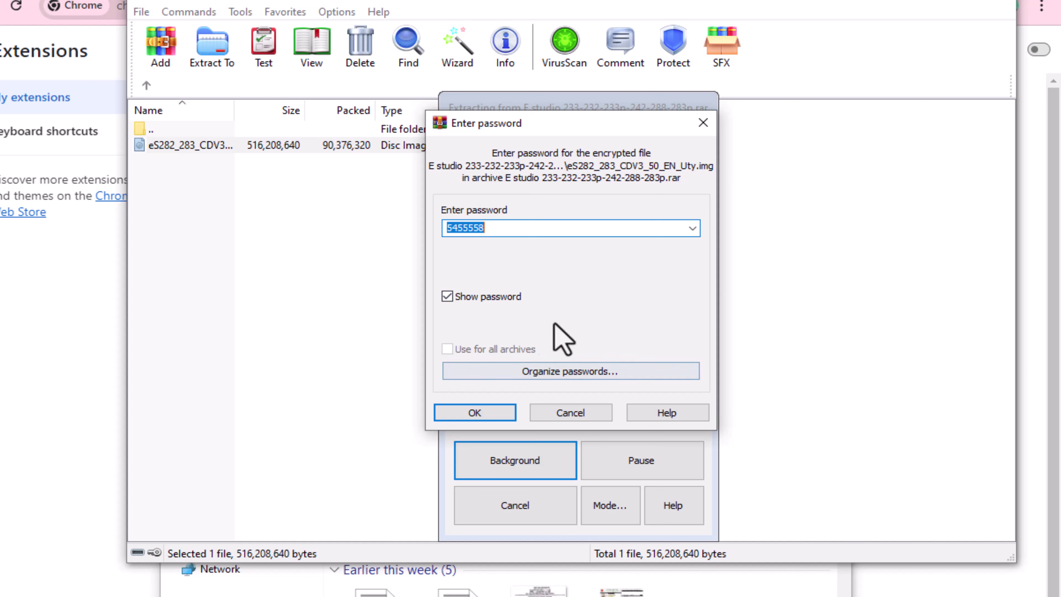
pyautogui.hotkey('alt', 's')
pyautogui.click(479, 412)
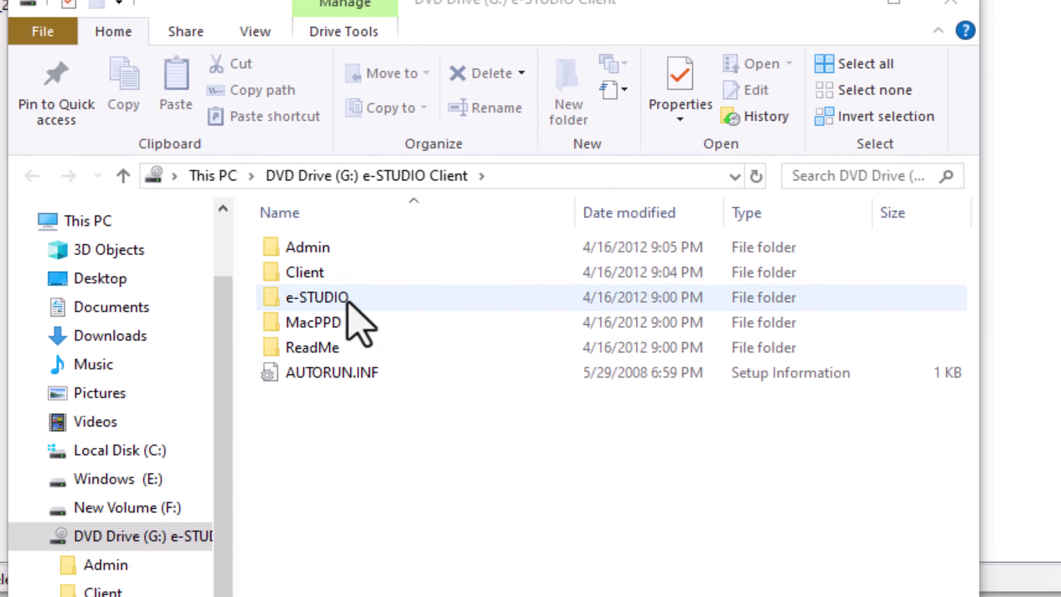
# Run Setup.exe from the e-STUDIO folder on the mounted e-STUDIO Client drive and allow it to make changes
pyautogui.click(385, 307)
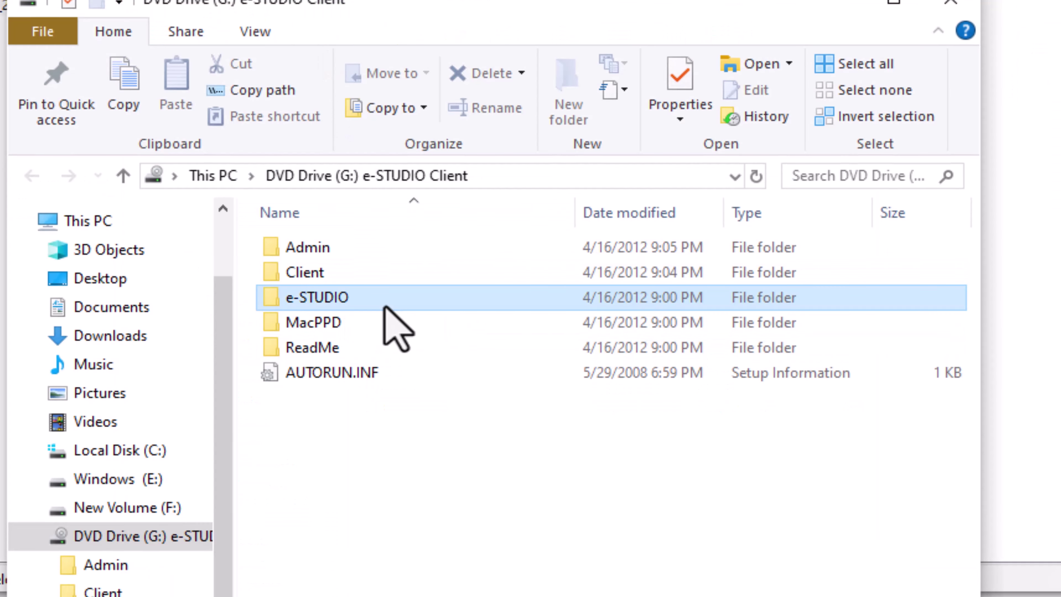
pyautogui.doubleClick(384, 308)
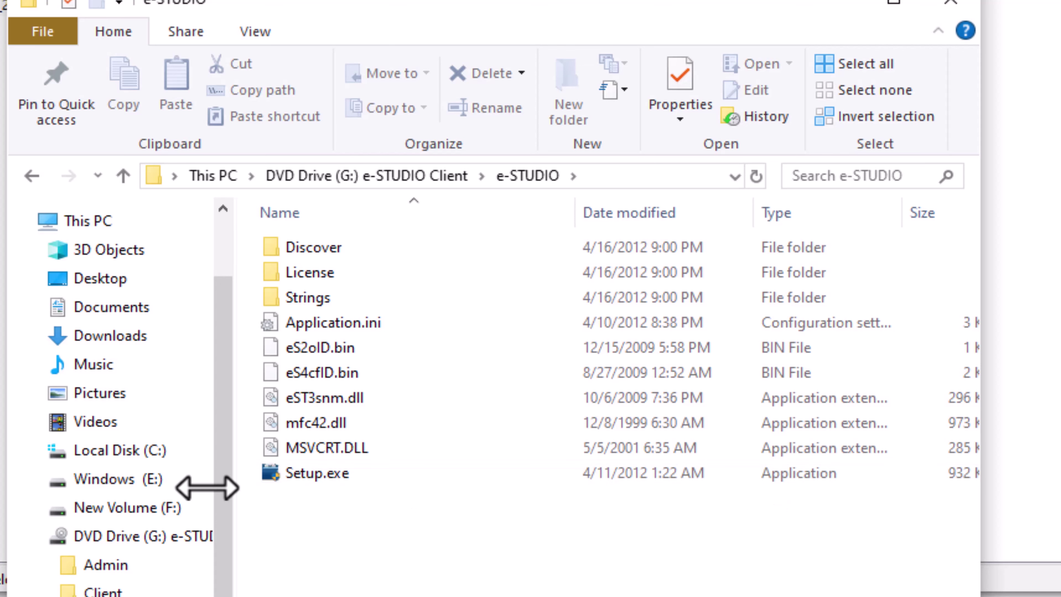
pyautogui.click(341, 480)
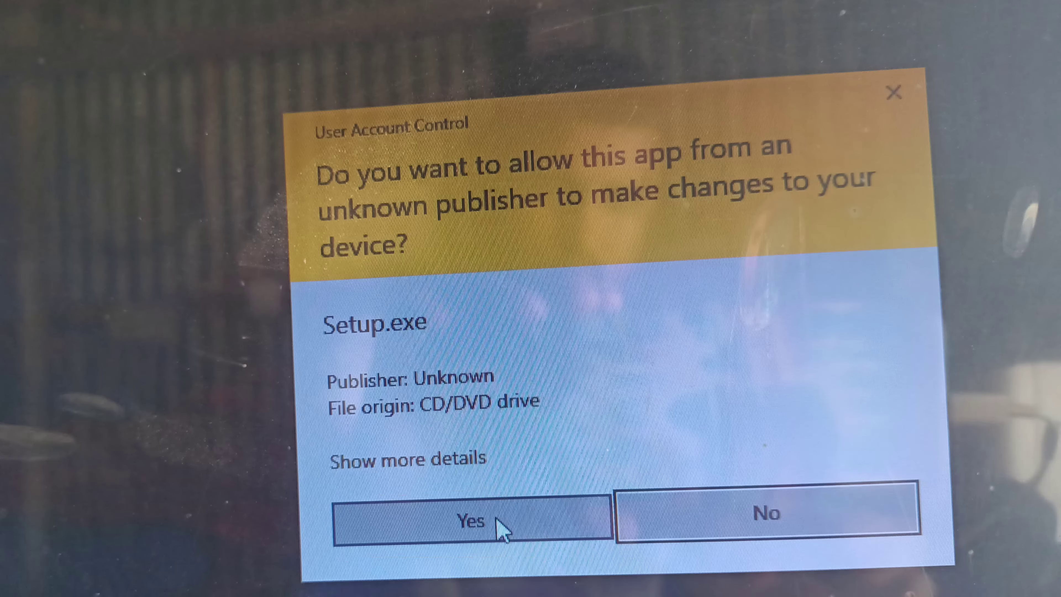
pyautogui.click(498, 520)
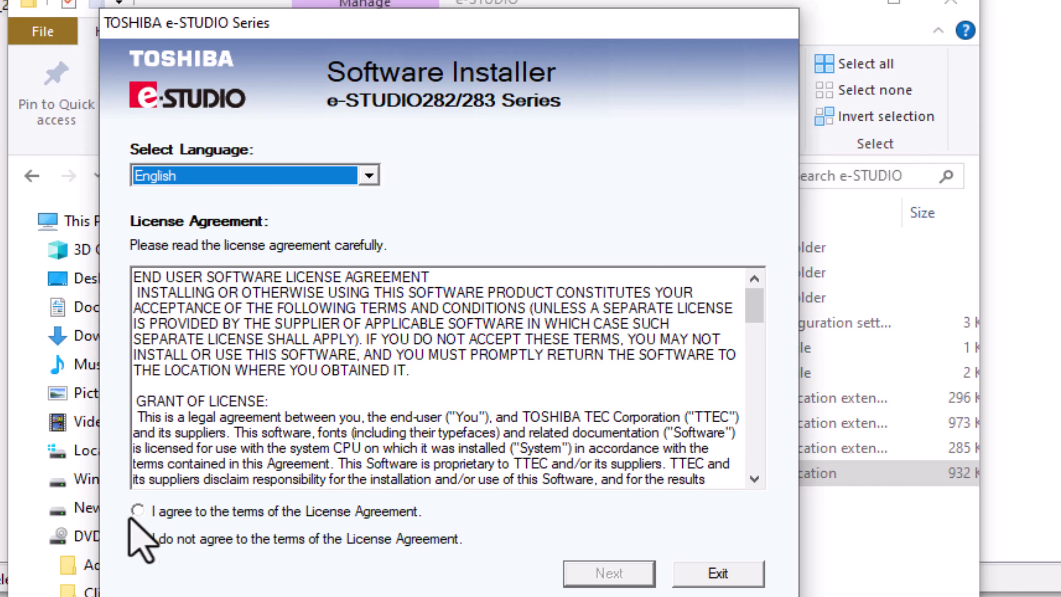
# Accept the license agreement and install the Recommended components using the LPT1: printer port
pyautogui.click(138, 511)
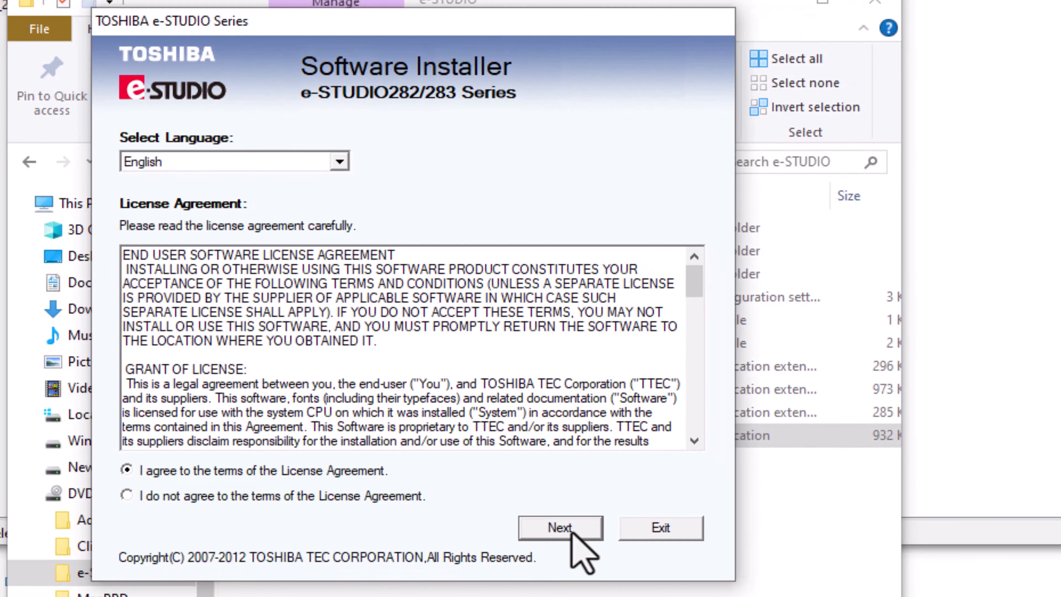
pyautogui.click(572, 532)
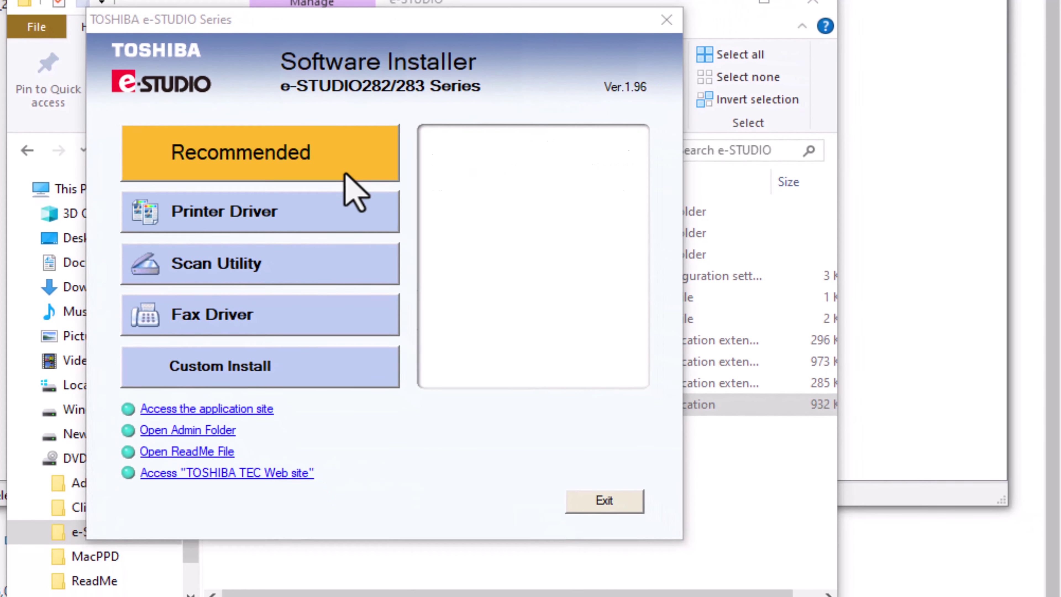
pyautogui.click(258, 159)
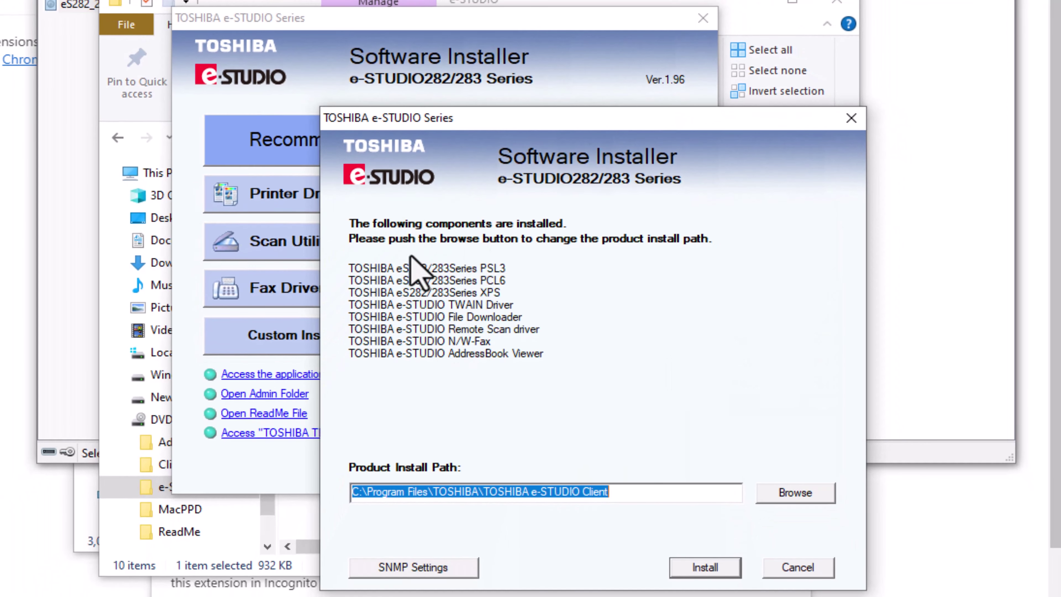
pyautogui.click(719, 565)
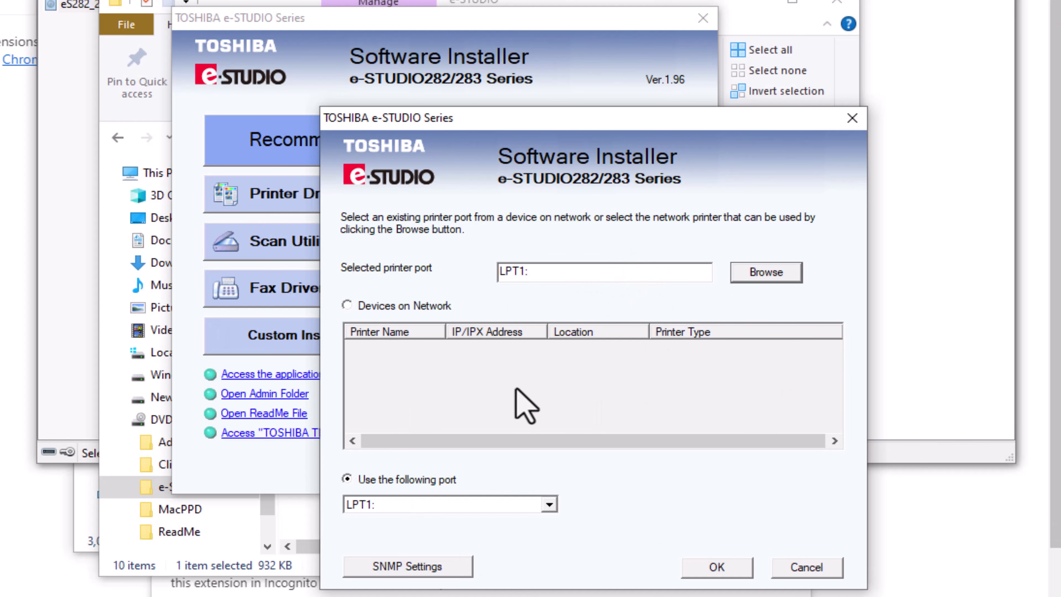
pyautogui.click(729, 572)
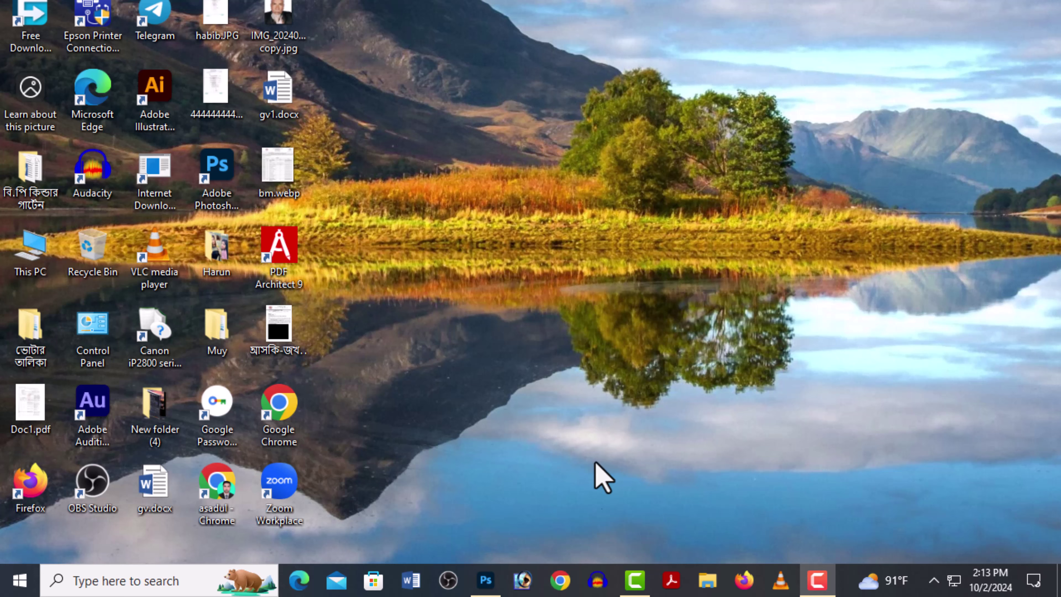
# Launch Chrome with an existing profile and go to softwareshopbd.com
pyautogui.click(564, 581)
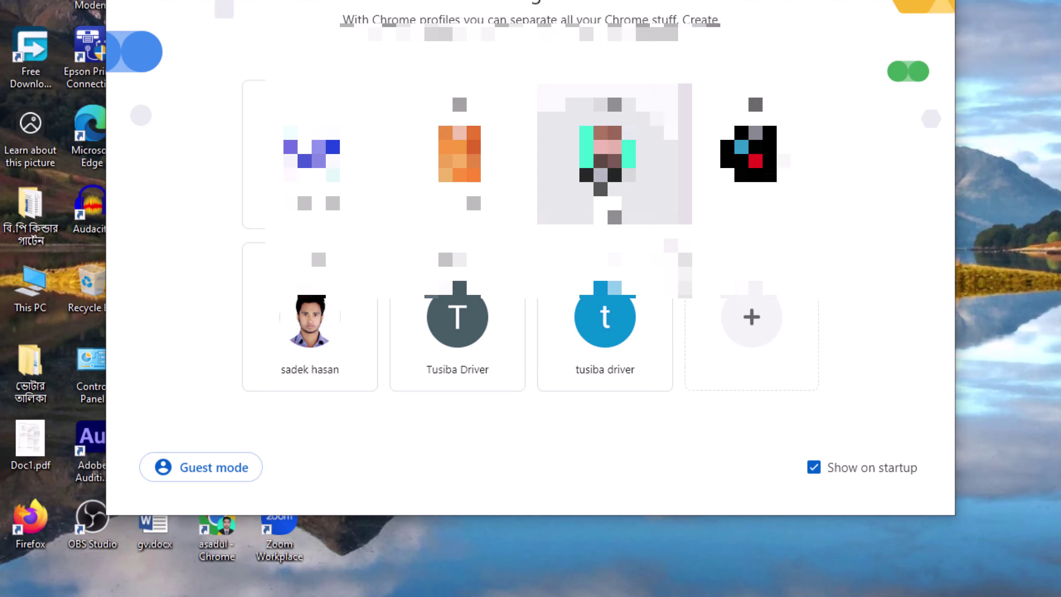
pyautogui.click(614, 155)
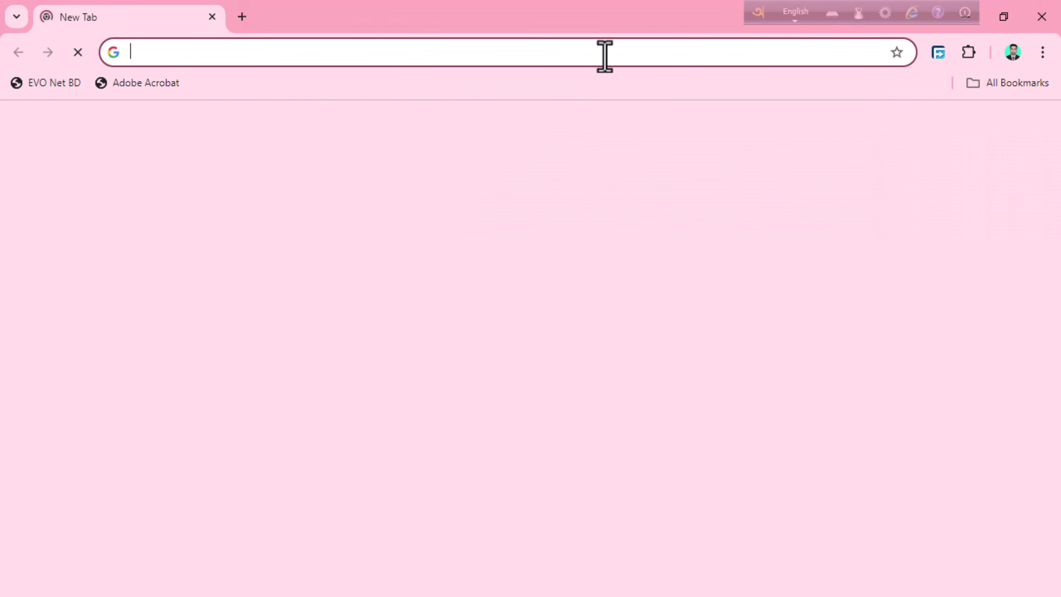
pyautogui.write('softwareshopbd.com')
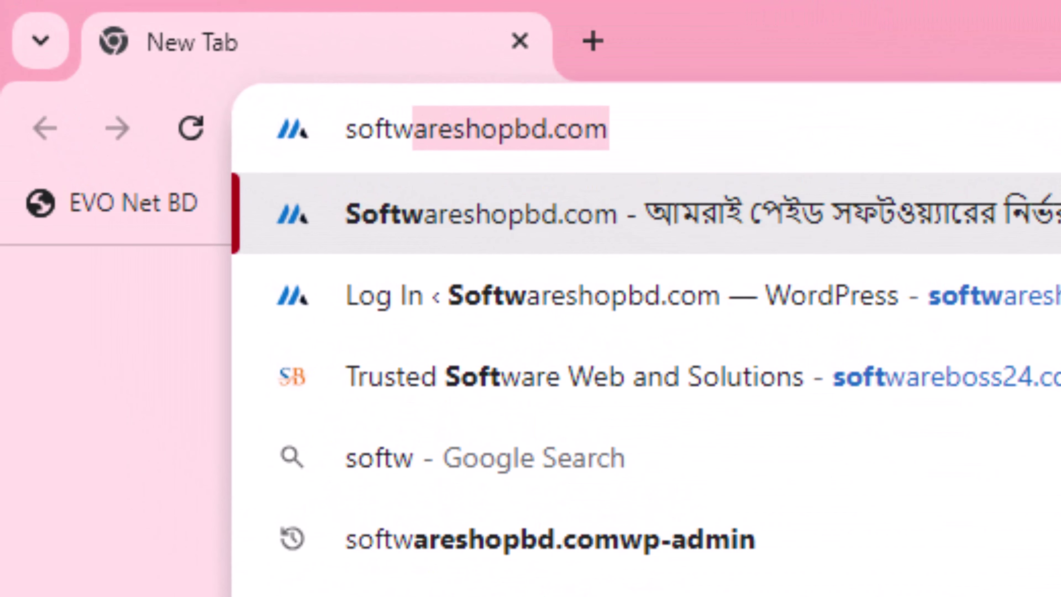
pyautogui.press('Return')
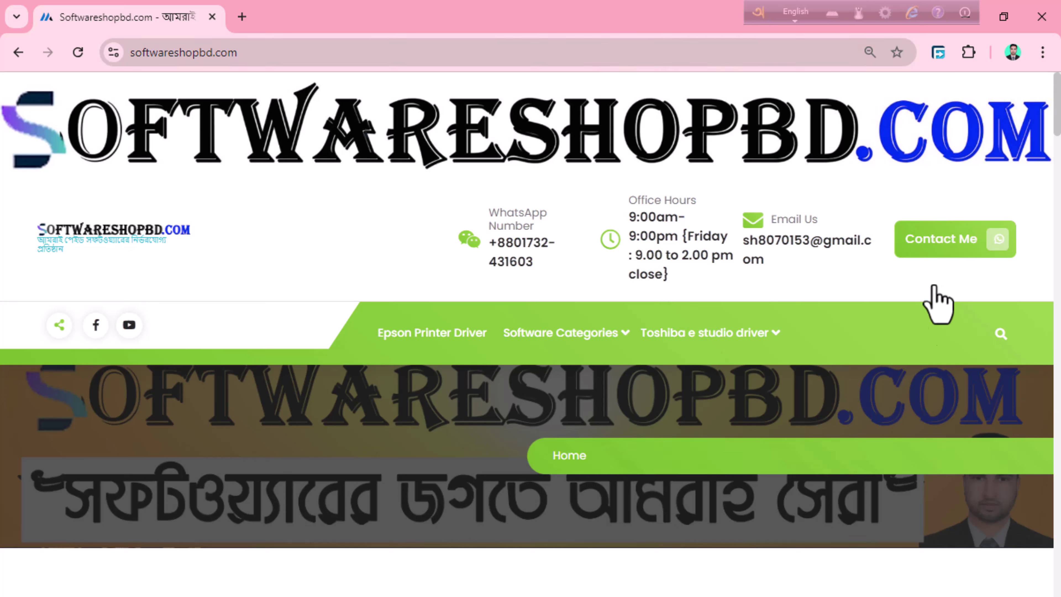
# Search the softwareshopbd.com site for 283p
pyautogui.click(992, 336)
pyautogui.click(554, 466)
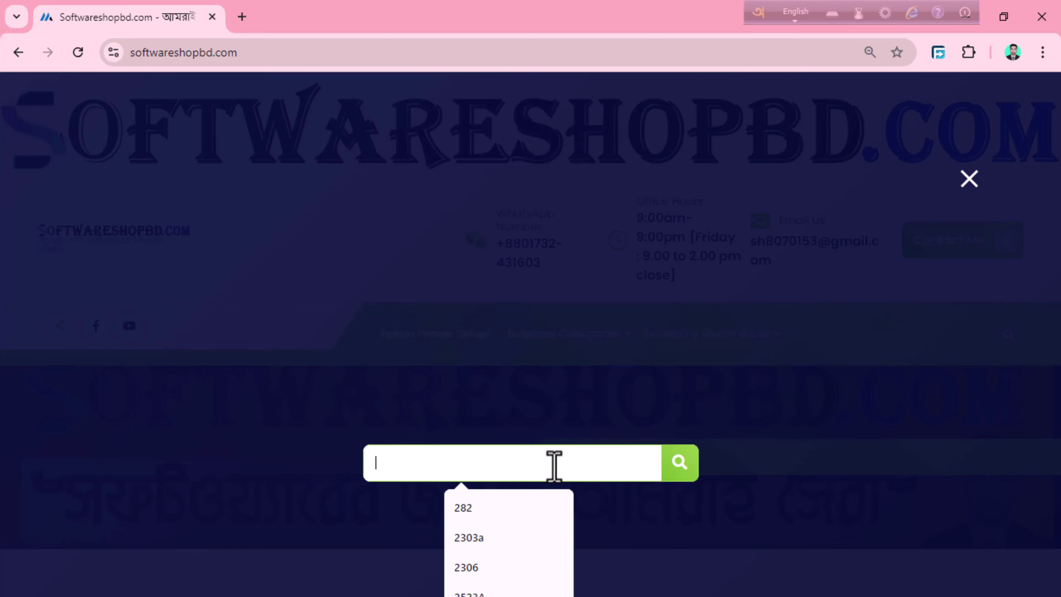
pyautogui.write('283p')
pyautogui.press('Return')
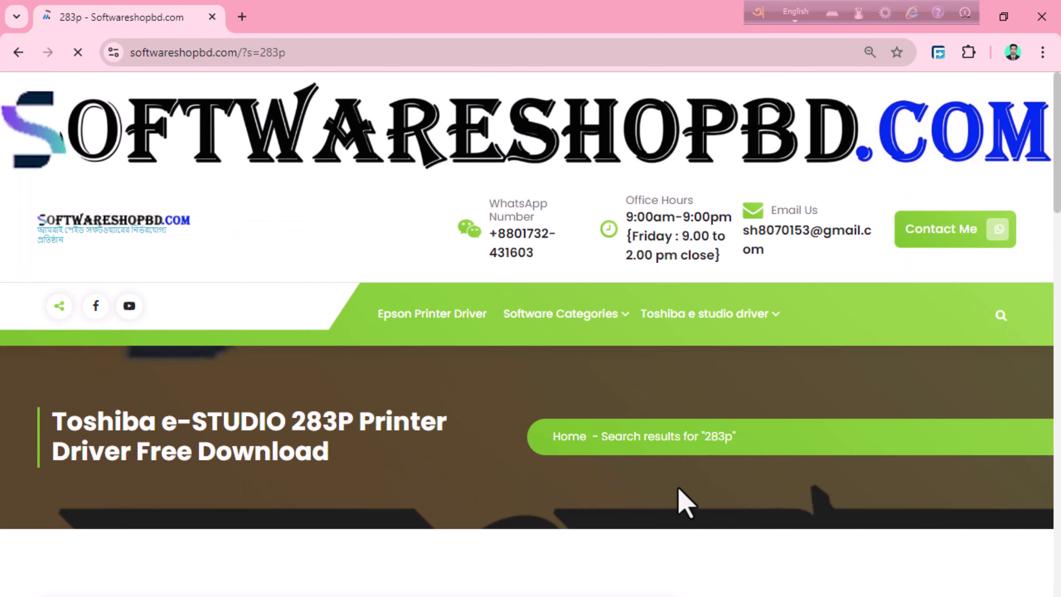
# Open the full Toshiba e-STUDIO 283P Printer Driver Free Download article from the search results
pyautogui.scroll(-8, 470, 522)
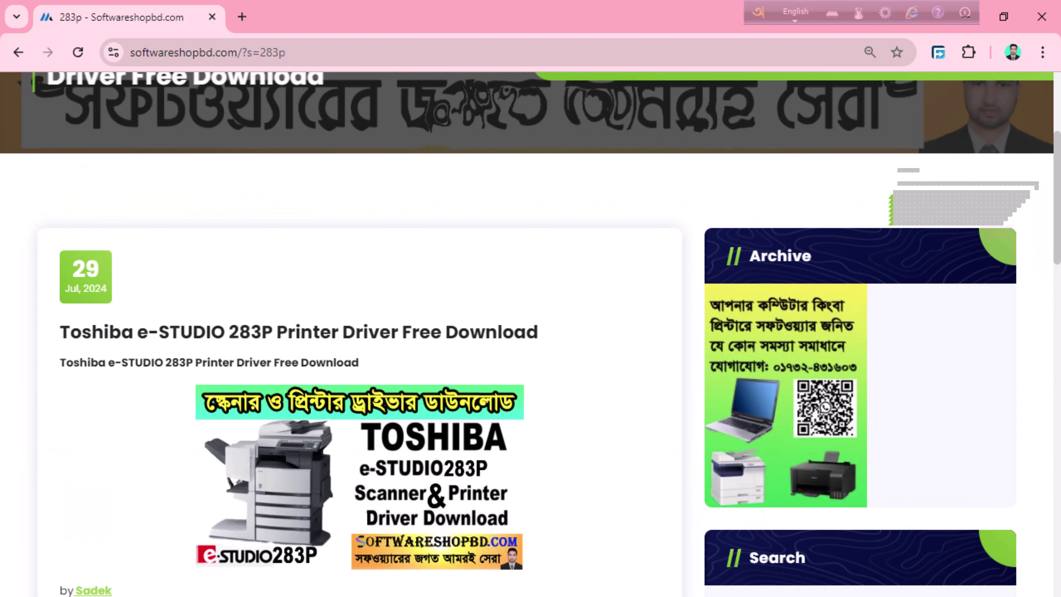
pyautogui.scroll(-3, 319, 372)
pyautogui.scroll(-2, 240, 256)
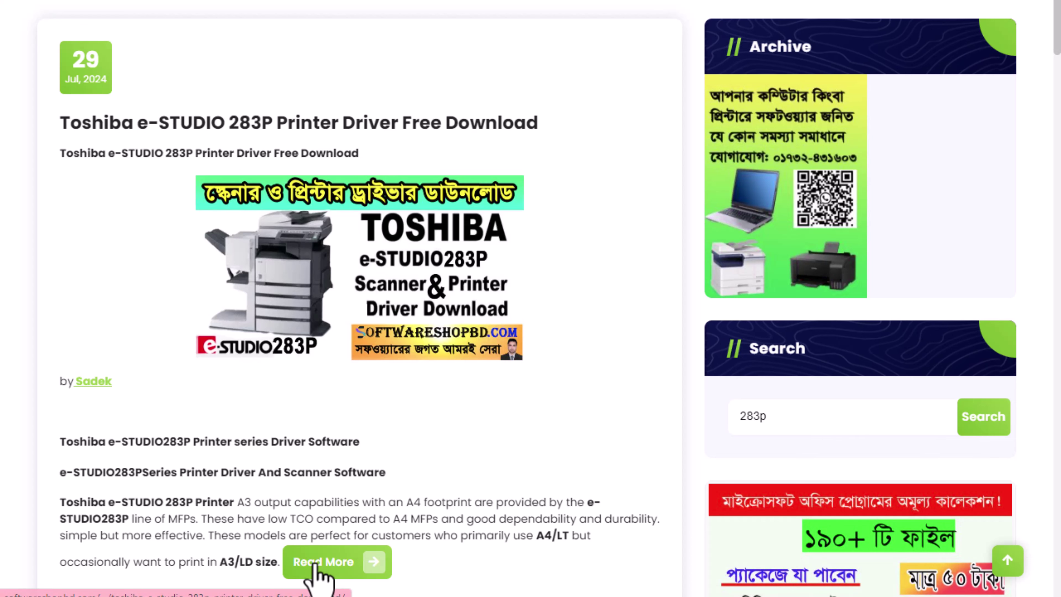
pyautogui.click(333, 562)
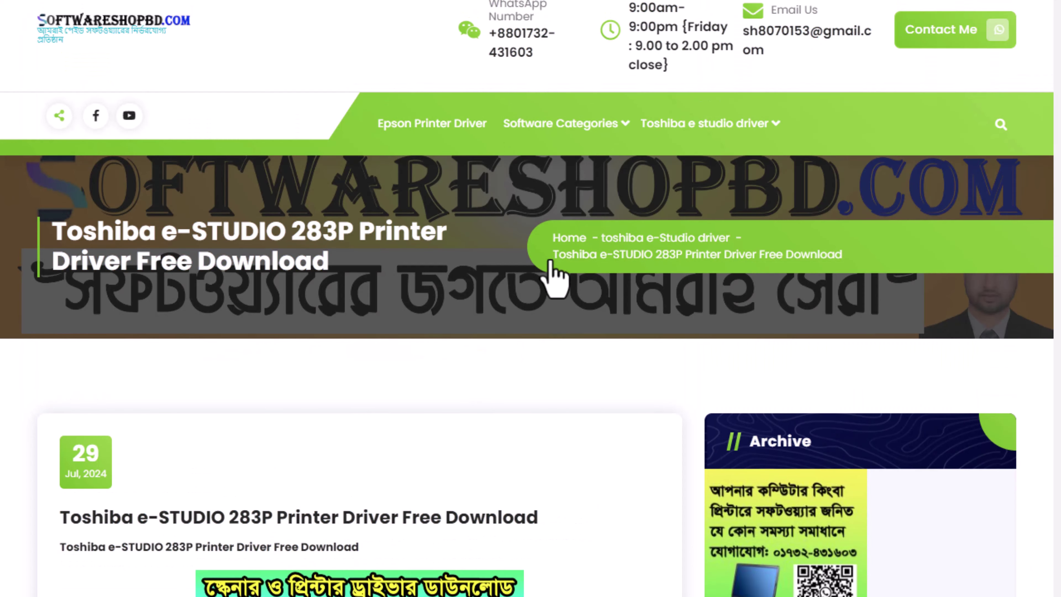
# Examine the article's driver description, download link, file information, password terms and payment details
pyautogui.scroll(-15, 433, 367)
pyautogui.scroll(10, 437, 370)
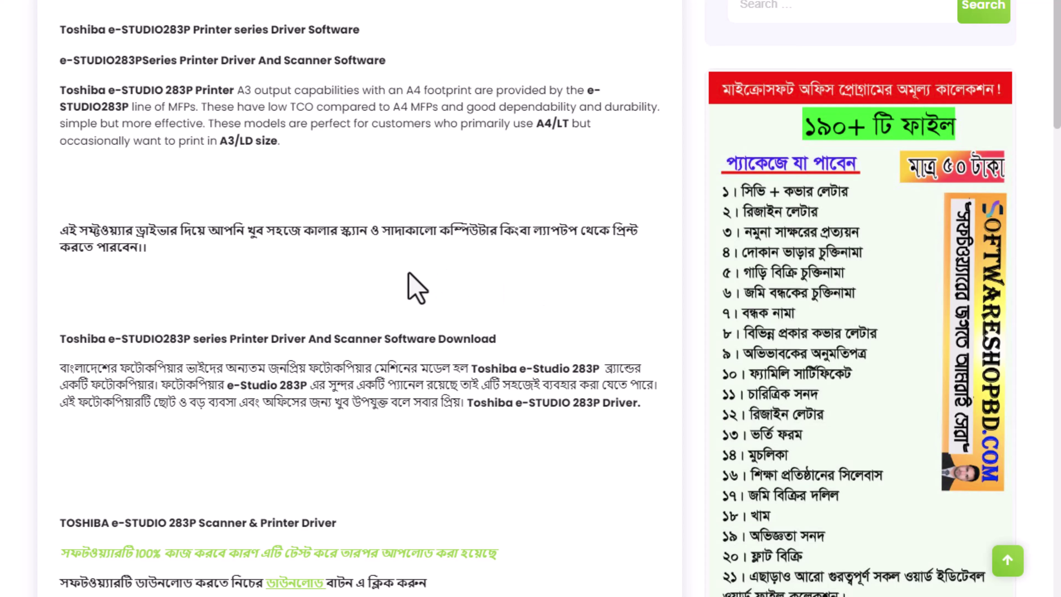
pyautogui.scroll(-10, 421, 288)
pyautogui.scroll(2, 443, 289)
pyautogui.scroll(3, 439, 272)
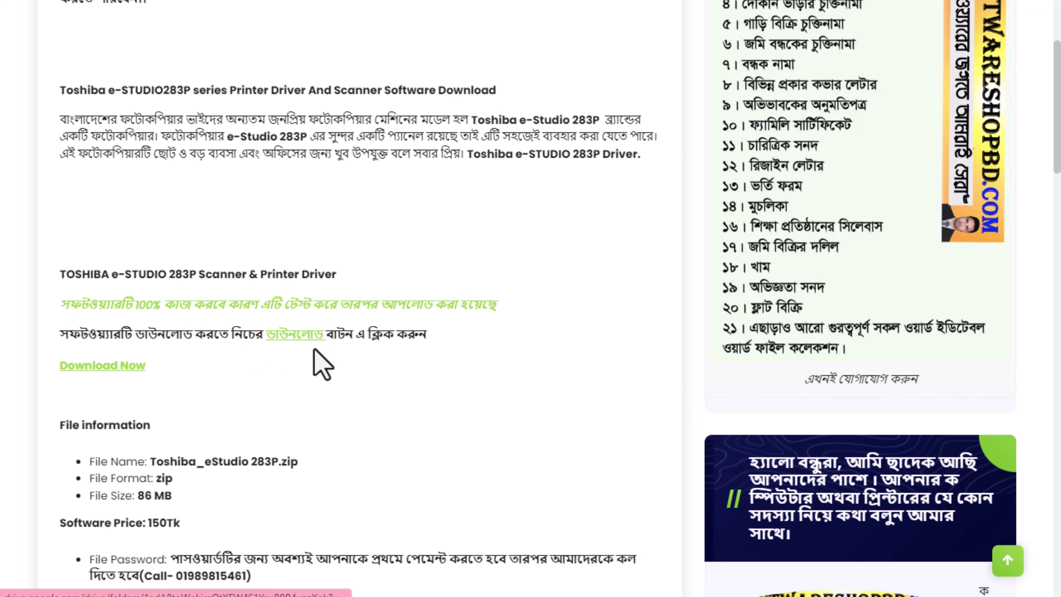
pyautogui.scroll(2, 270, 431)
pyautogui.scroll(-8, 272, 434)
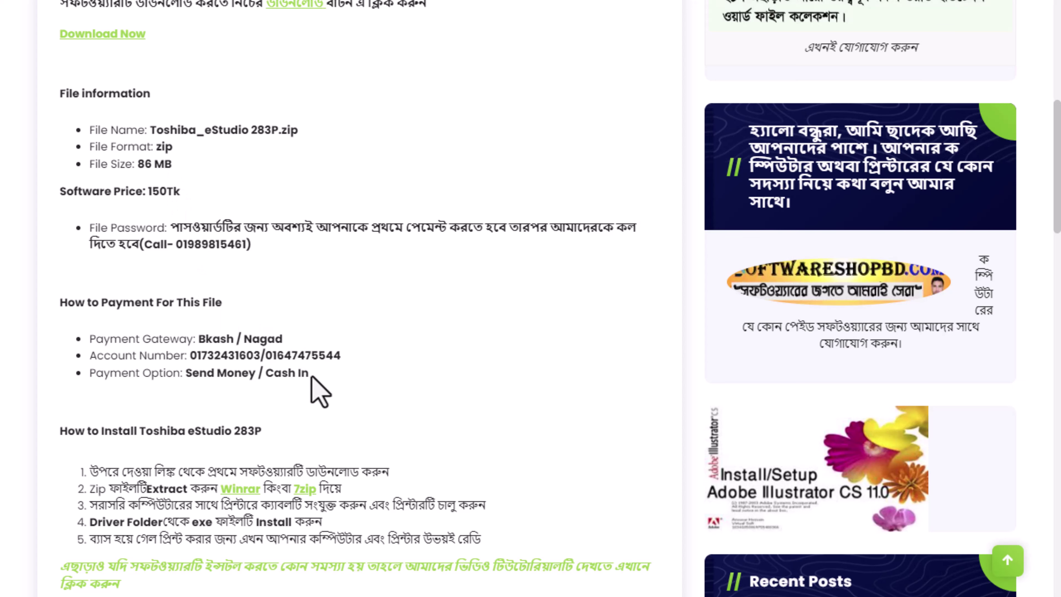
pyautogui.moveTo(310, 375); pyautogui.dragTo(202, 339)
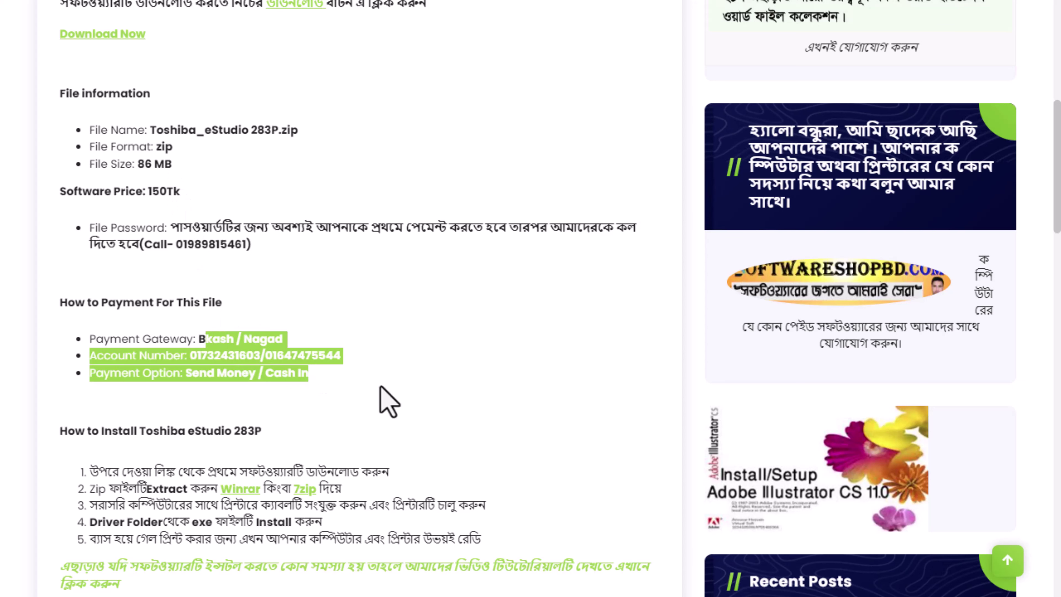
pyautogui.click(393, 403)
# Open the article's driver download link and download both Password.pdf and the E studio 233-232 archive from the Drive folder
pyautogui.scroll(2, 279, 209)
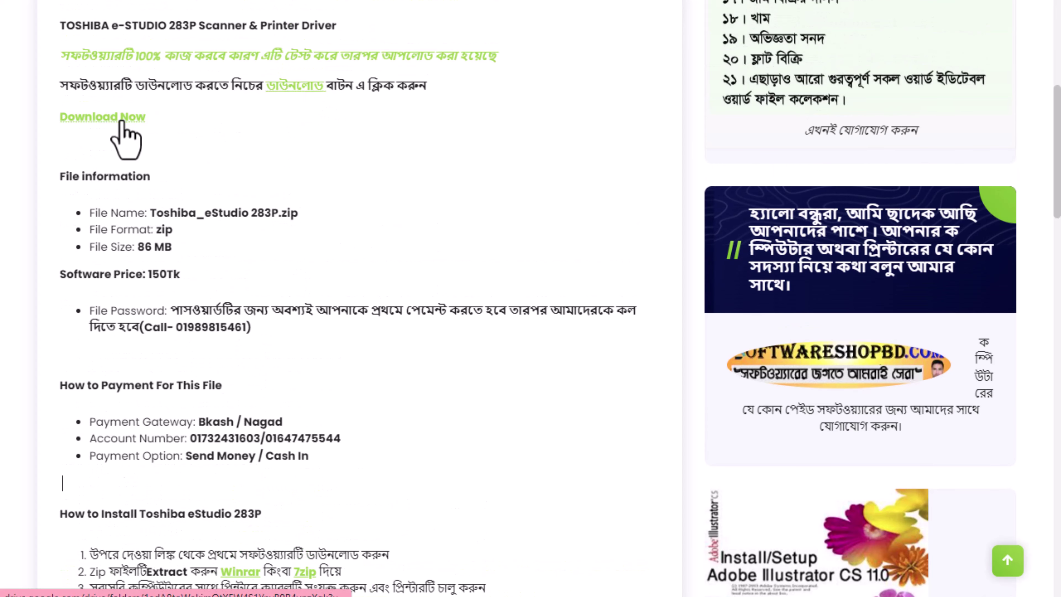
pyautogui.click(302, 87)
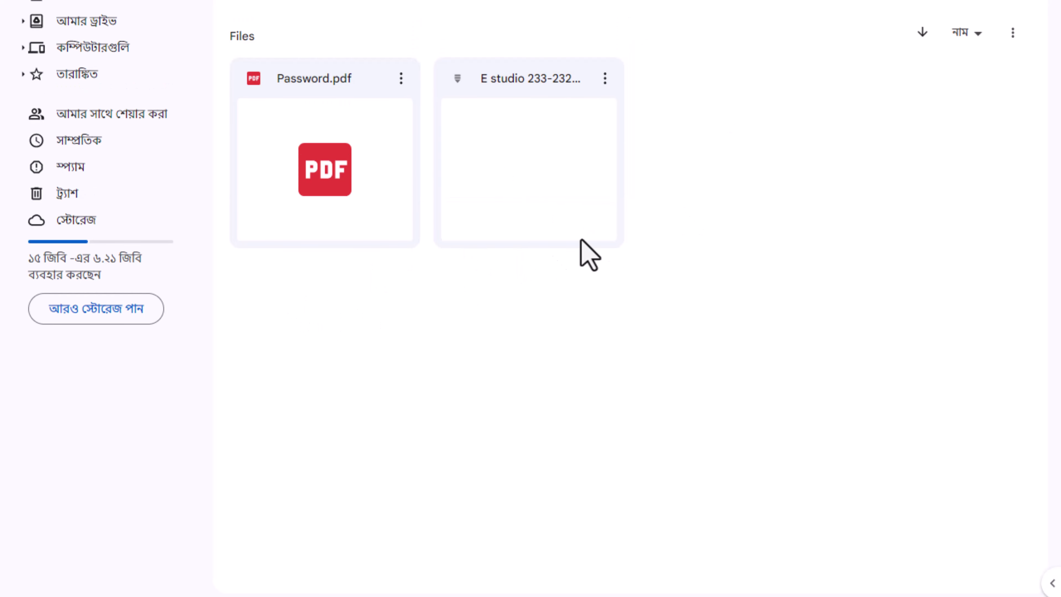
pyautogui.moveTo(788, 190); pyautogui.dragTo(480, 173)
pyautogui.rightClick(480, 174)
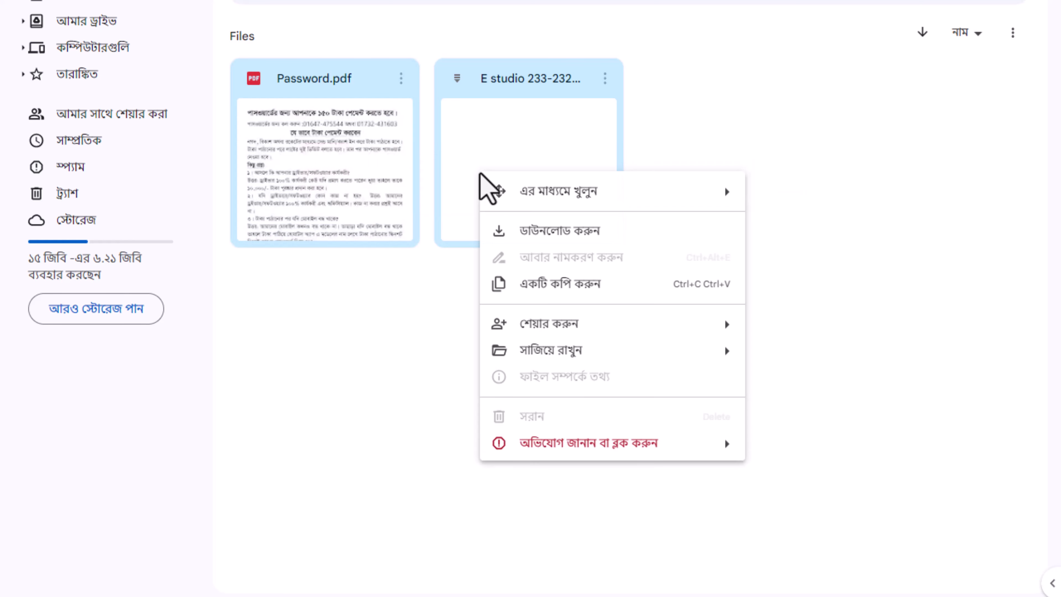
pyautogui.click(551, 234)
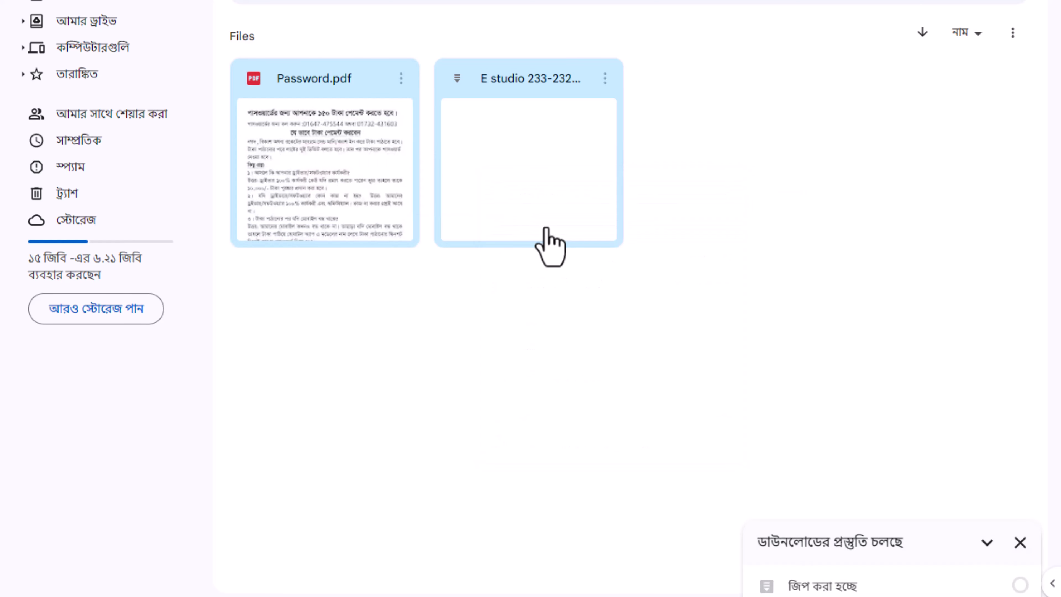